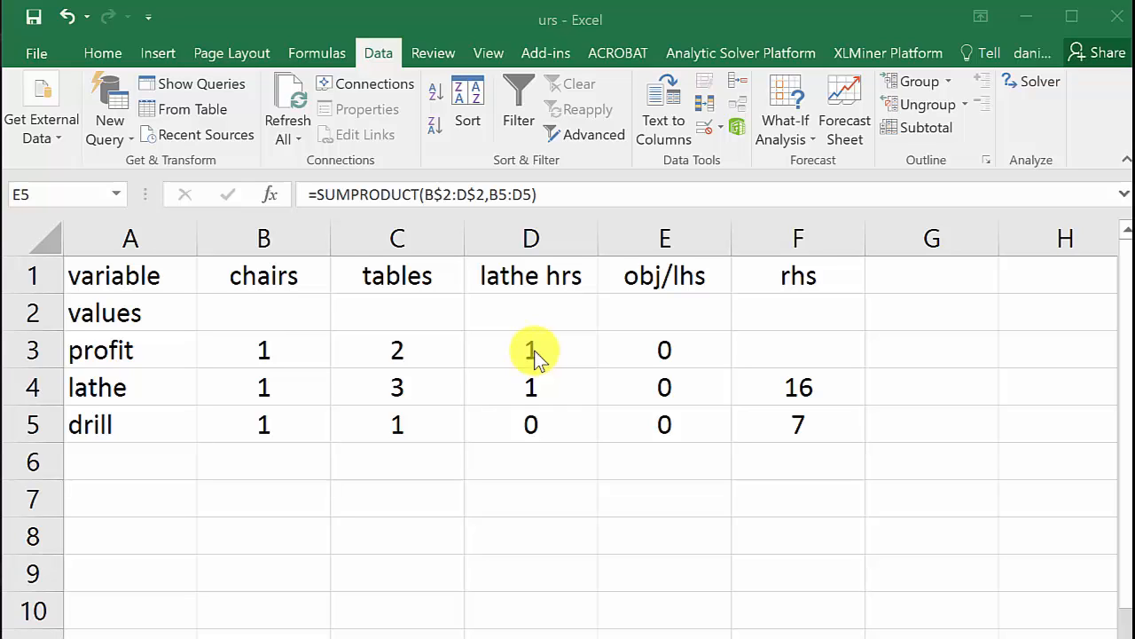
# - Open Solver and reset all of its existing parameters and constraints
pyautogui.click(1027, 83)
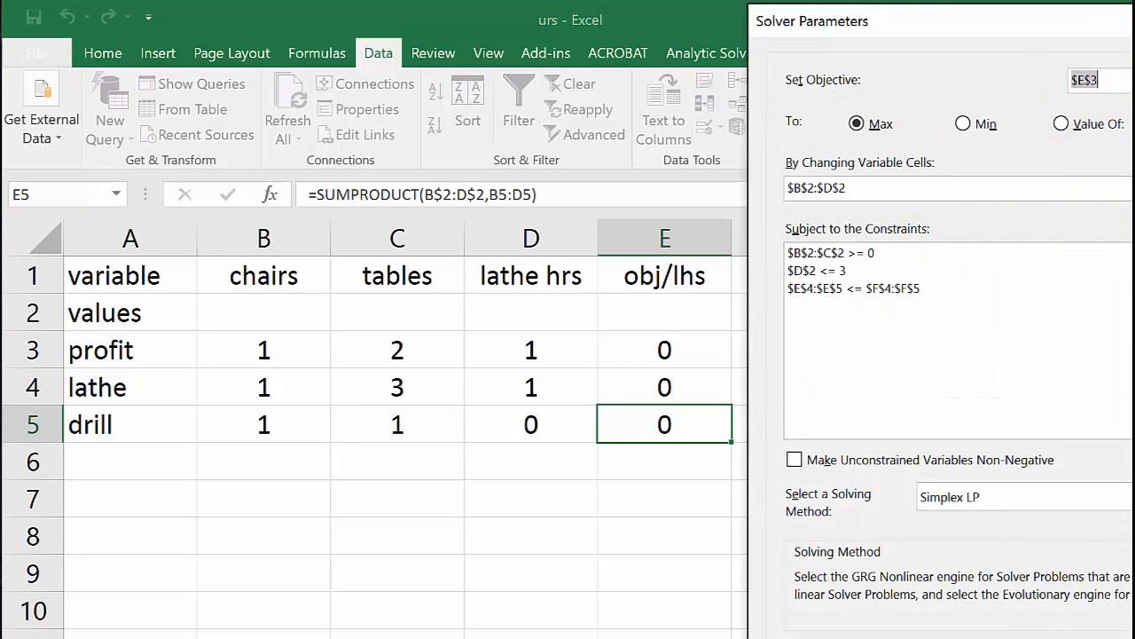
pyautogui.click(1085, 337)
pyautogui.click(754, 275)
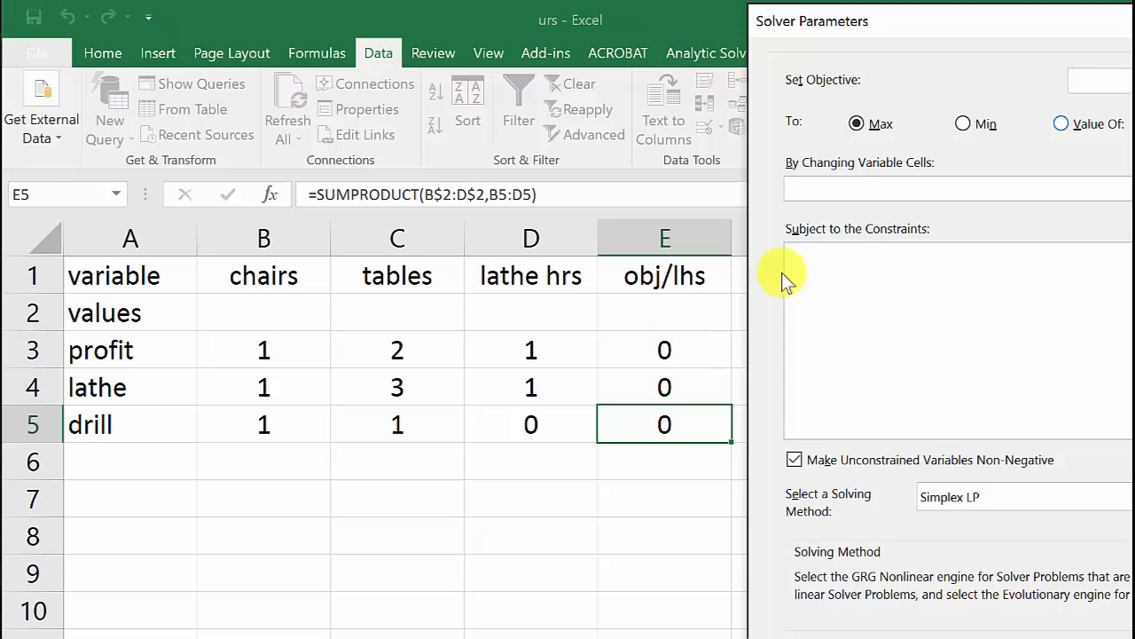
# - Set cell E3 as the Solver objective and B2:D2 as the changing variable cells
pyautogui.click(671, 351)
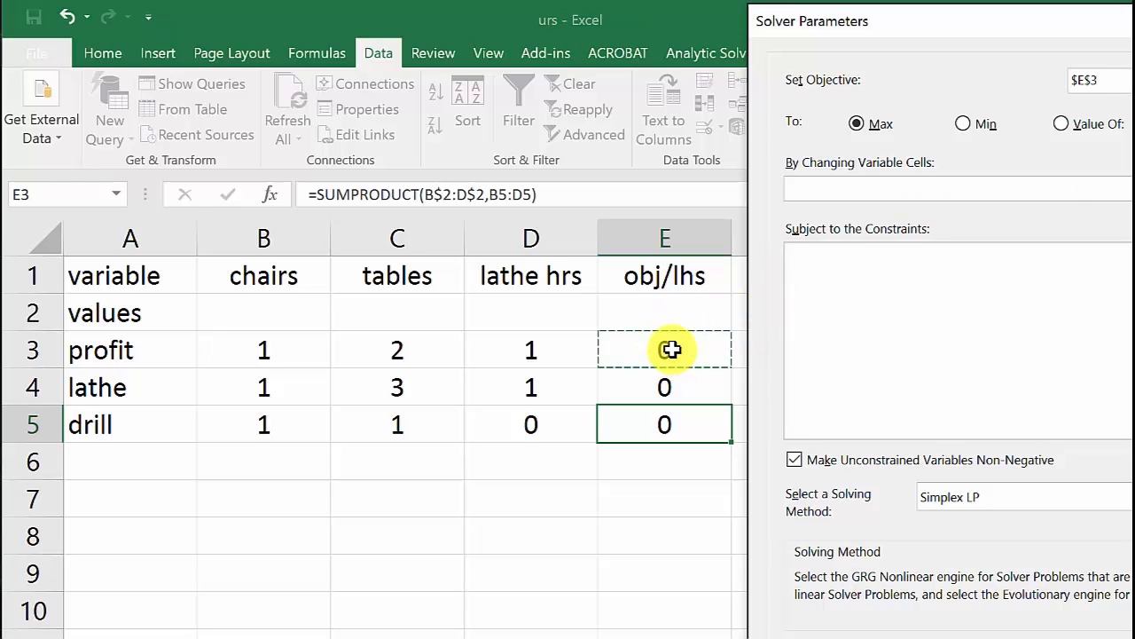
pyautogui.click(805, 191)
pyautogui.moveTo(270, 309); pyautogui.dragTo(516, 299)
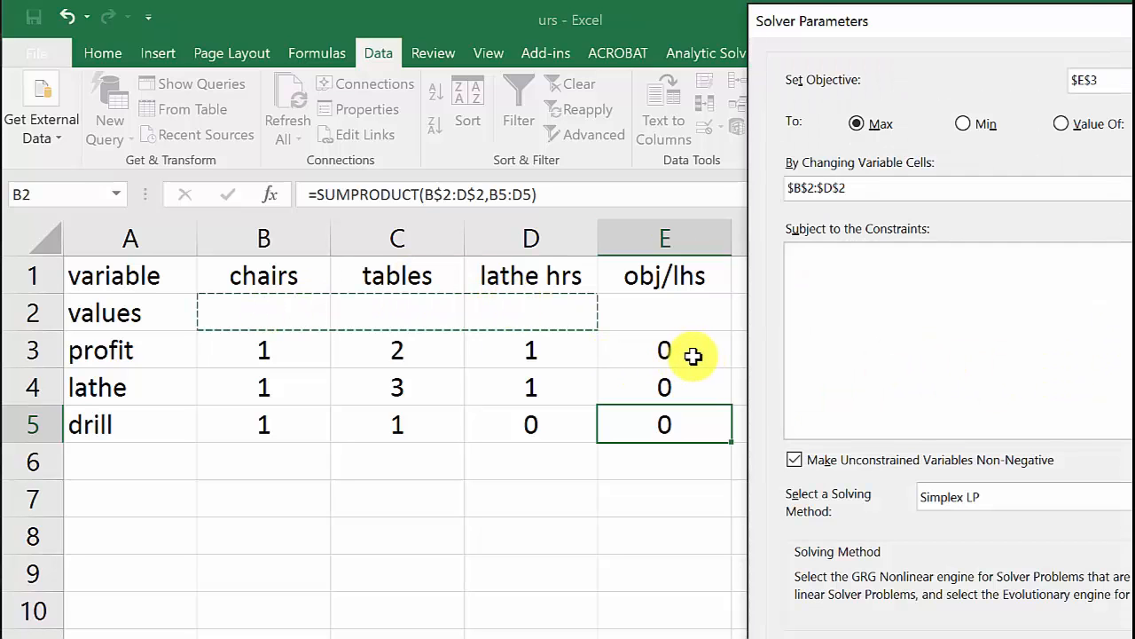
# - Add a lathe constraint requiring cell E4 to equal cell F4
pyautogui.moveTo(1047, 25); pyautogui.dragTo(779, 0)
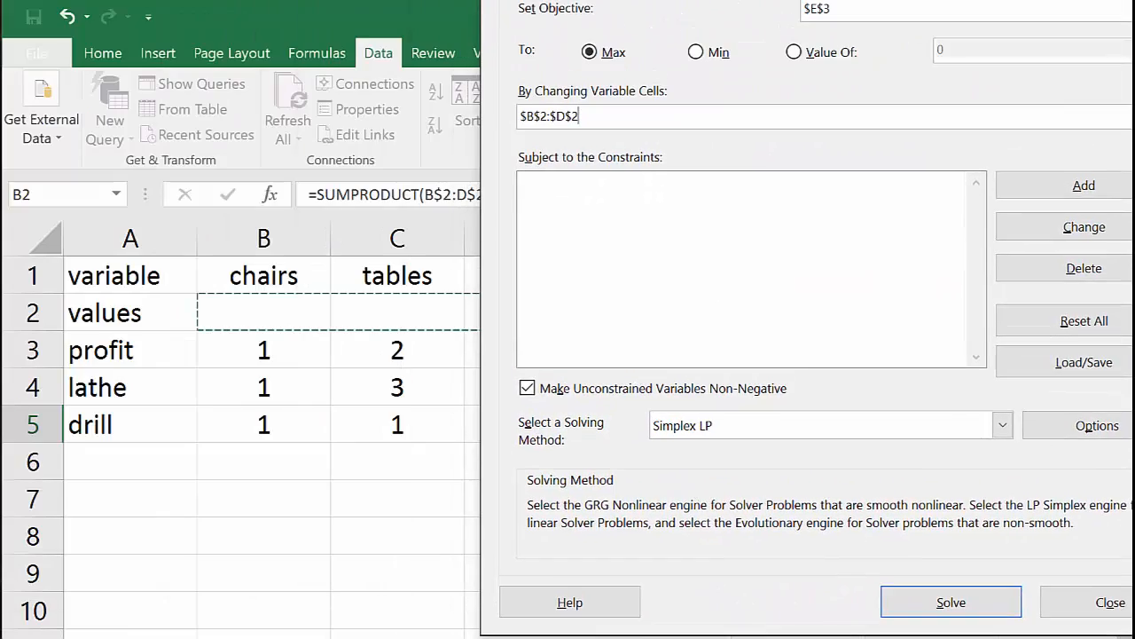
pyautogui.click(1070, 186)
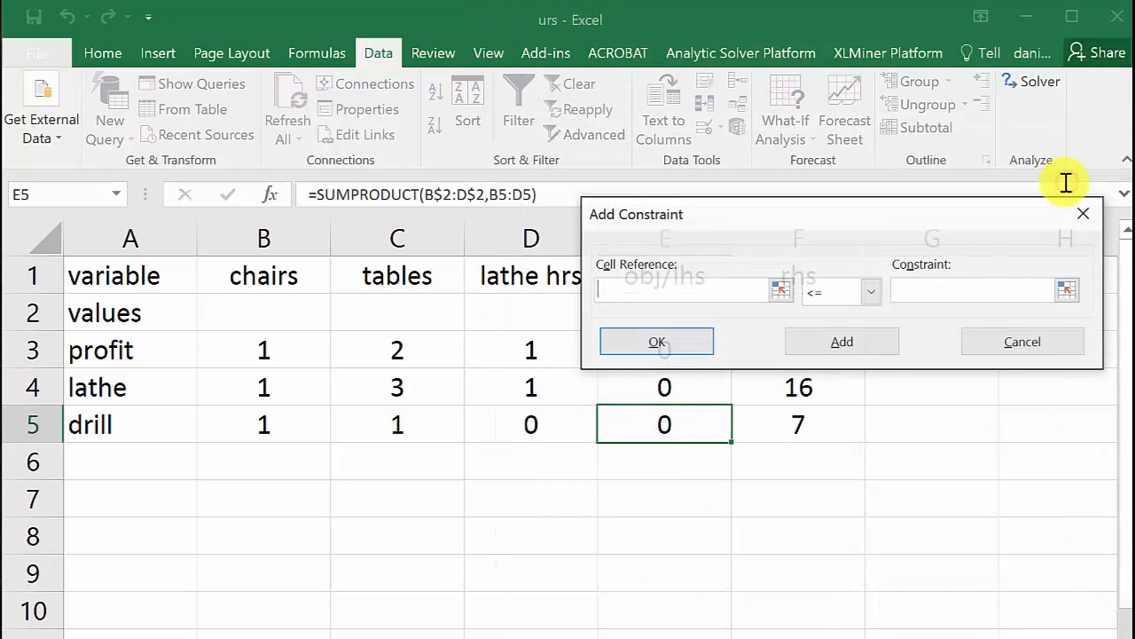
pyautogui.moveTo(733, 215); pyautogui.dragTo(190, 351)
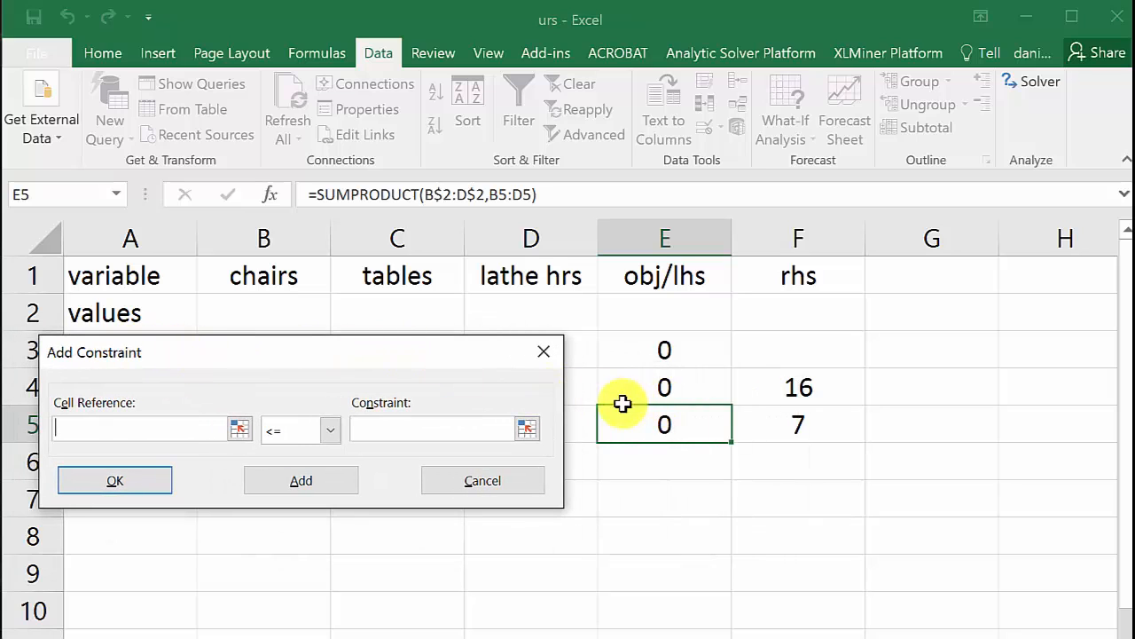
pyautogui.click(662, 390)
pyautogui.click(329, 431)
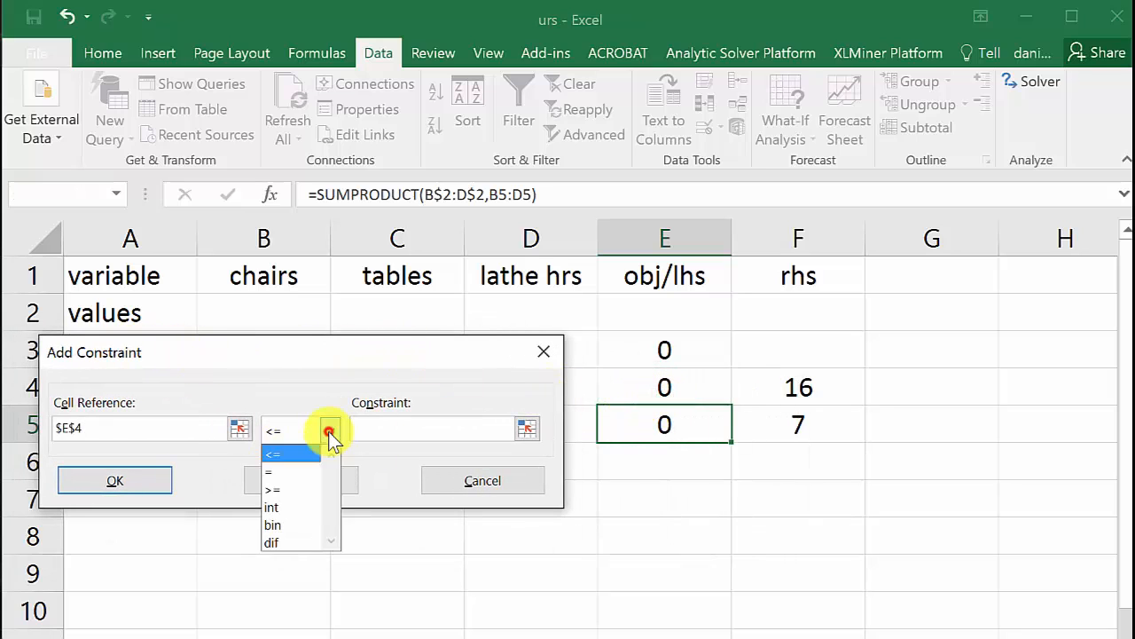
pyautogui.click(291, 473)
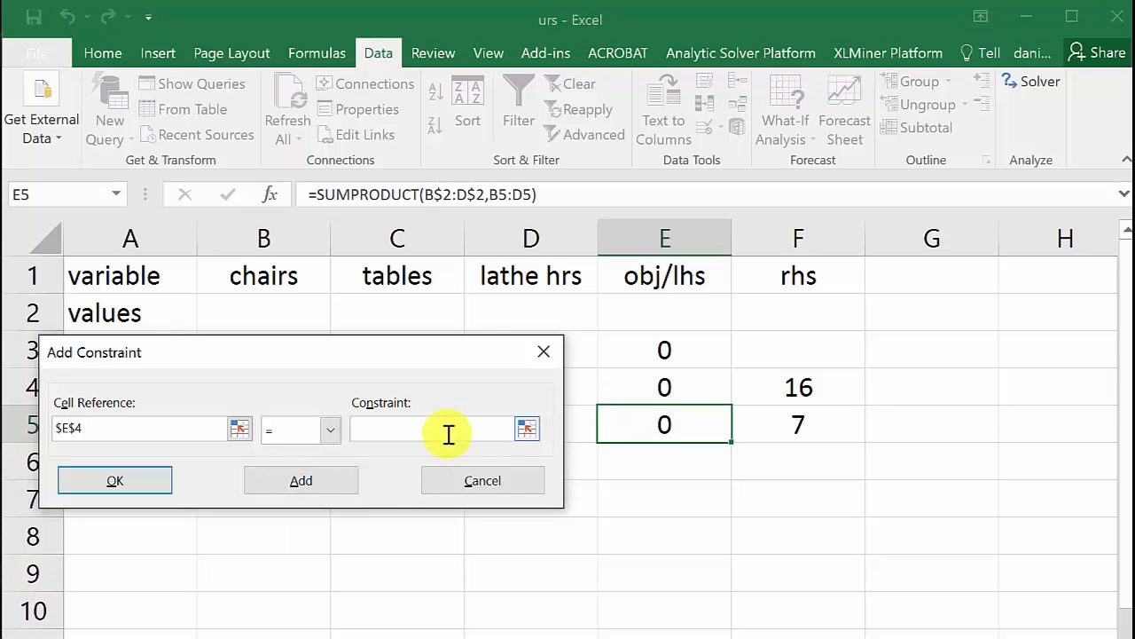
pyautogui.click(389, 434)
pyautogui.click(799, 390)
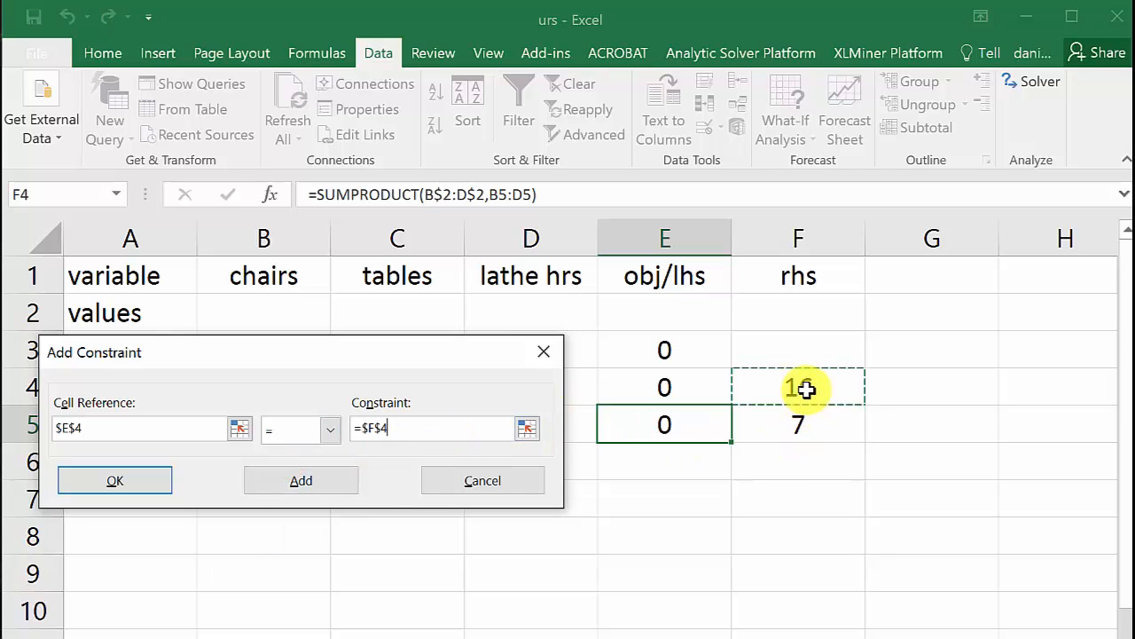
pyautogui.click(287, 477)
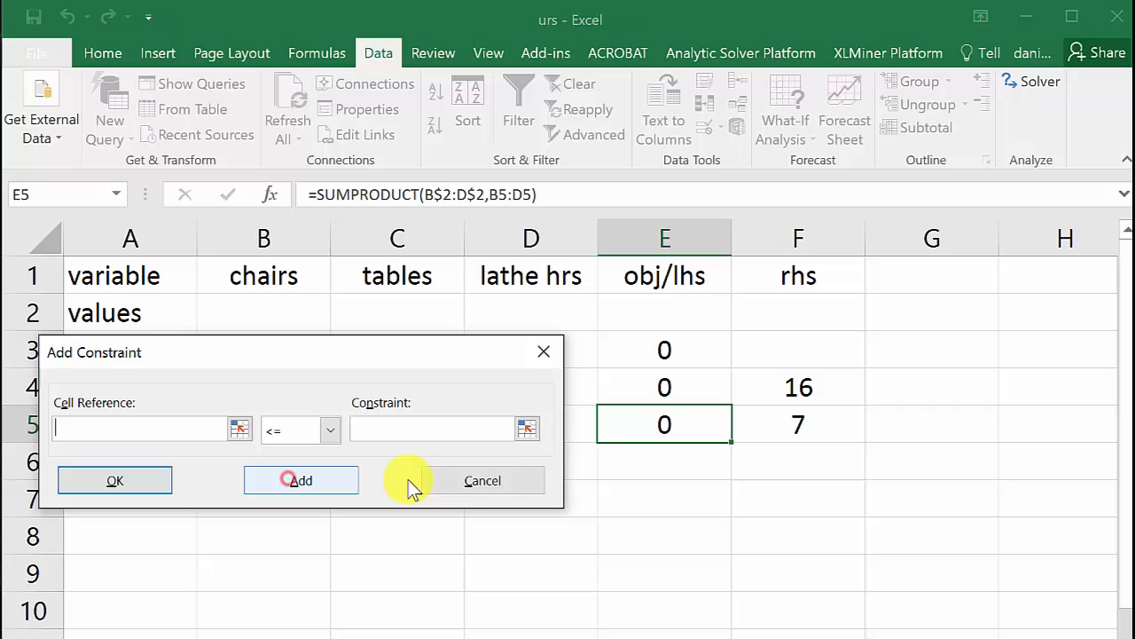
# - Add a drill constraint requiring cell E5 to be less than or equal to cell F5
pyautogui.click(664, 426)
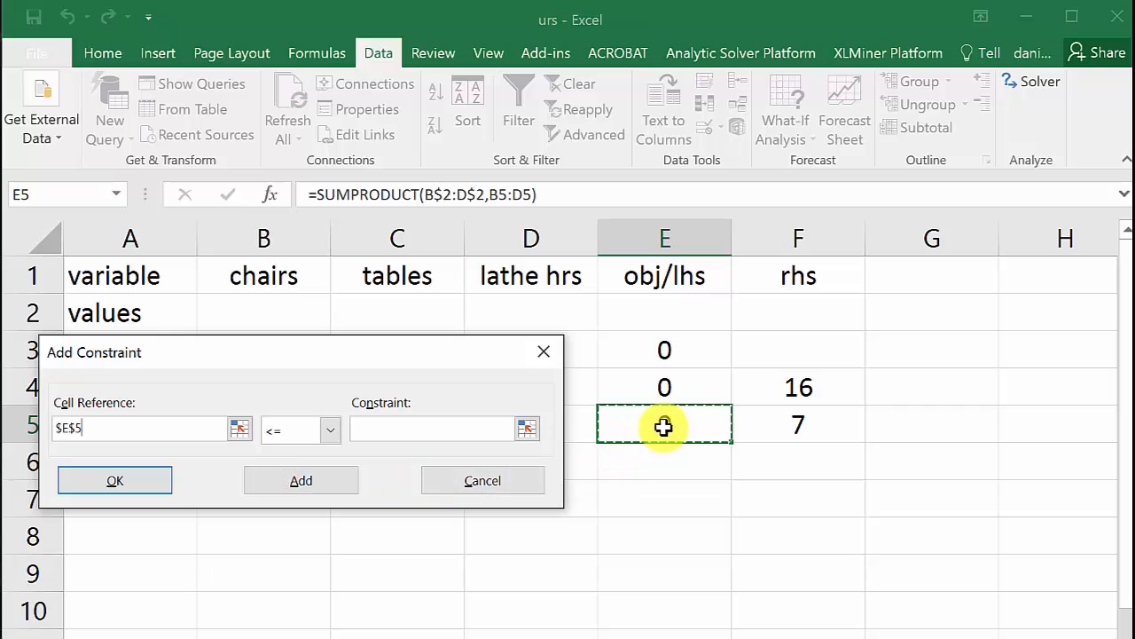
pyautogui.click(398, 426)
pyautogui.click(770, 429)
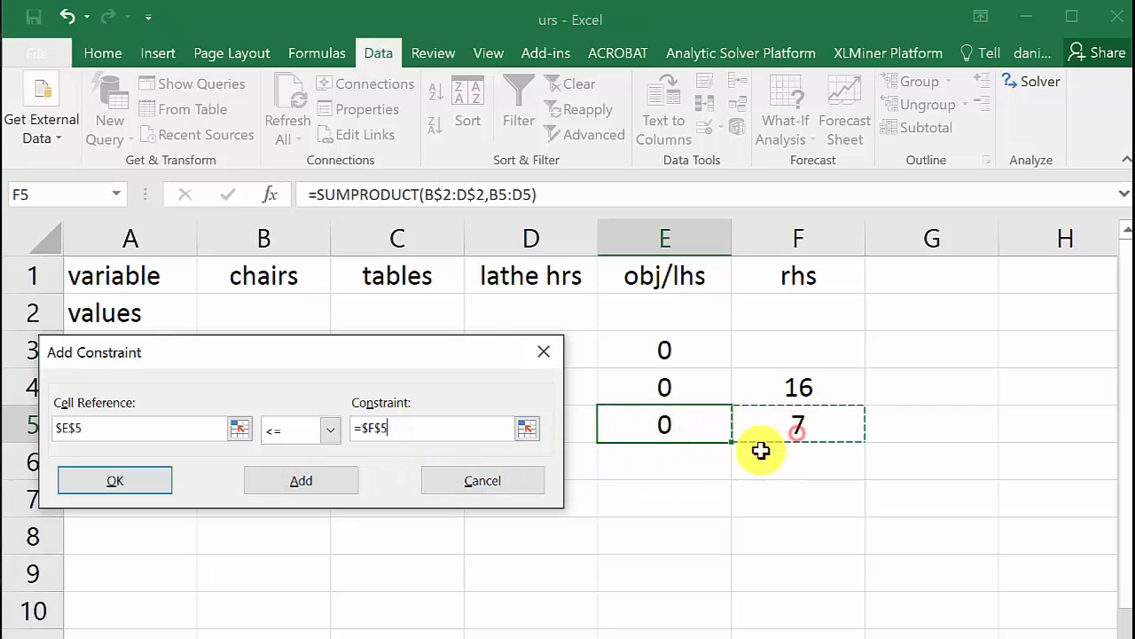
pyautogui.click(280, 480)
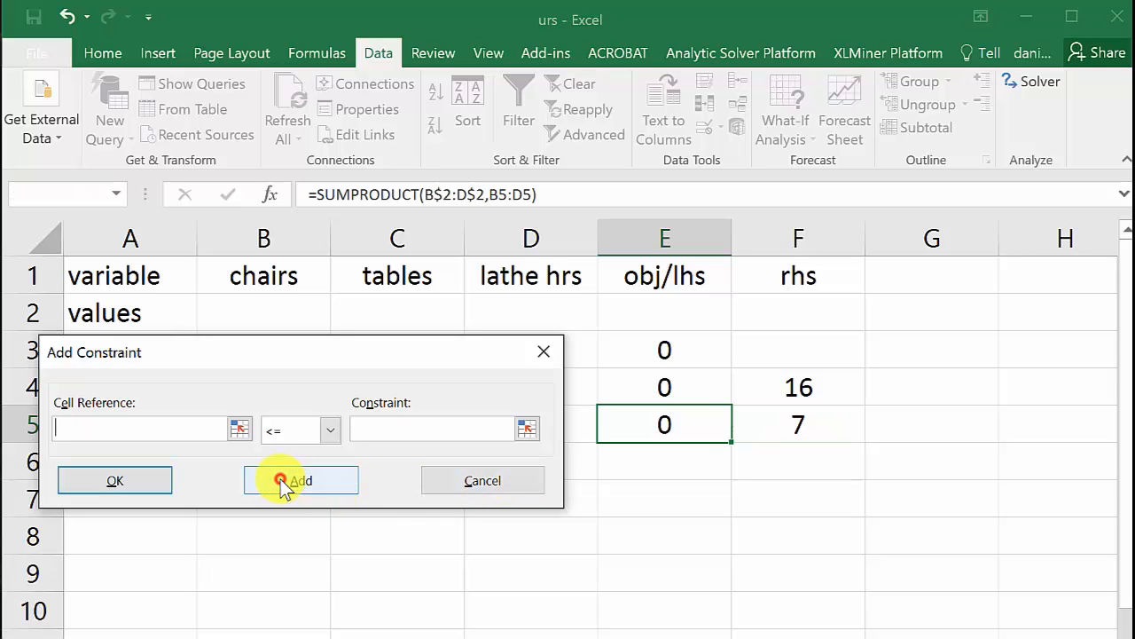
# - Add a constraint limiting the lathe hrs cell D2 to <= 3, and return to the Solver parameters
pyautogui.moveTo(253, 360); pyautogui.dragTo(476, 435)
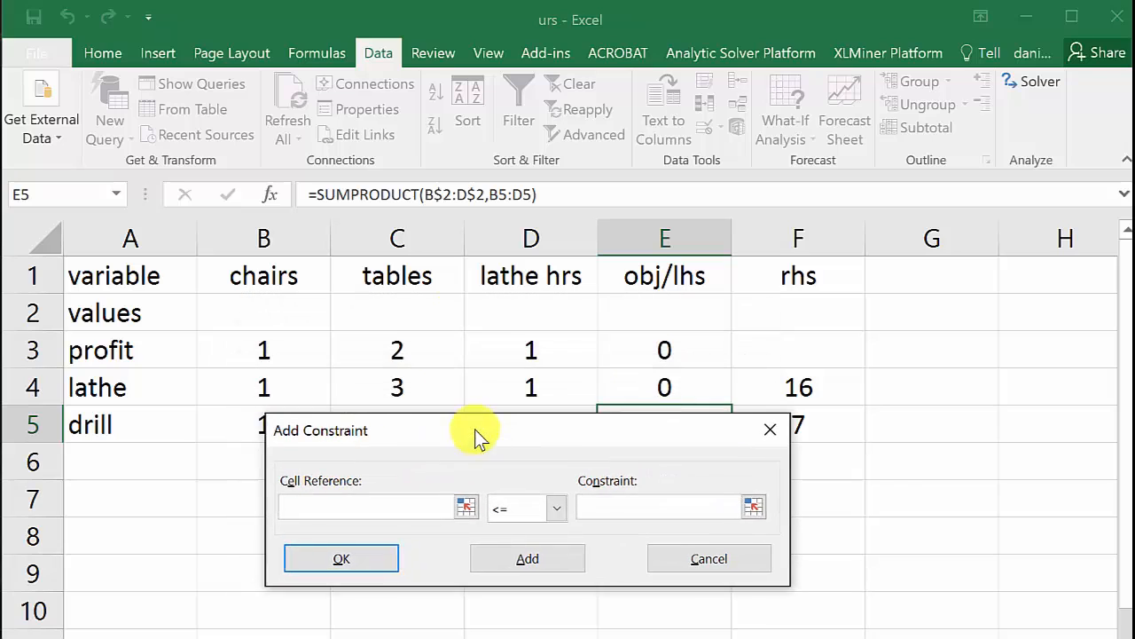
pyautogui.click(511, 317)
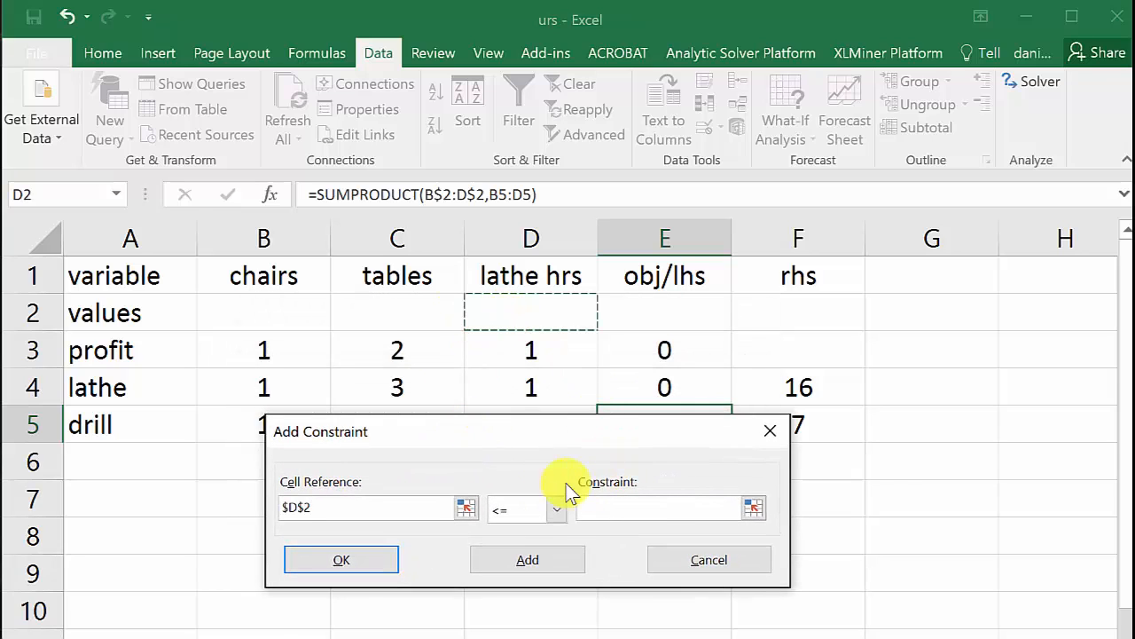
pyautogui.click(599, 508)
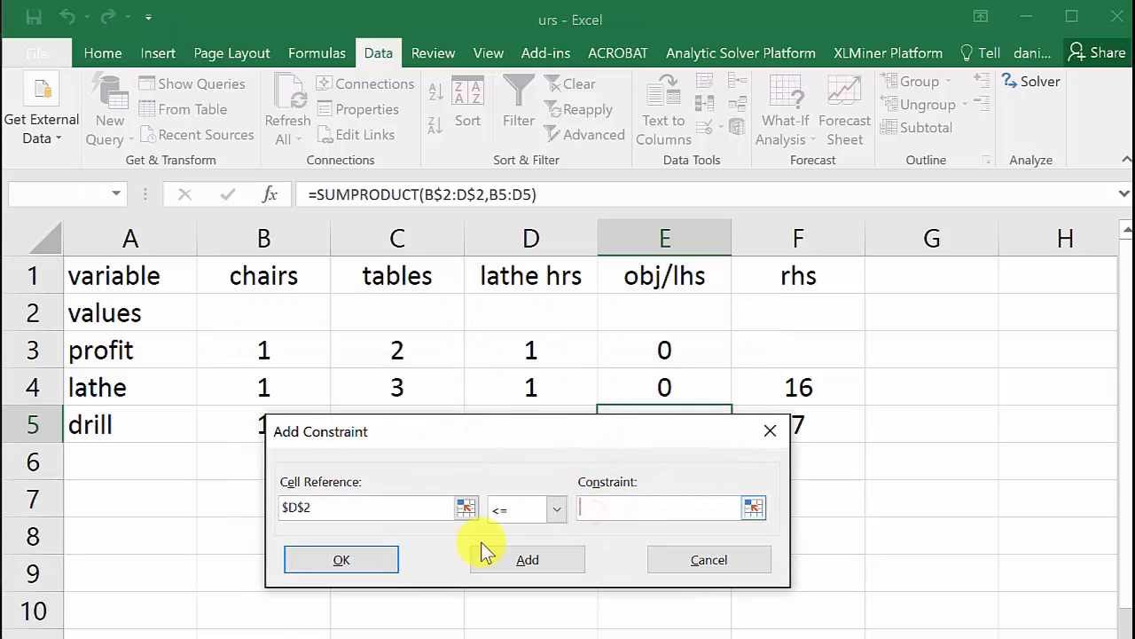
pyautogui.write('3')
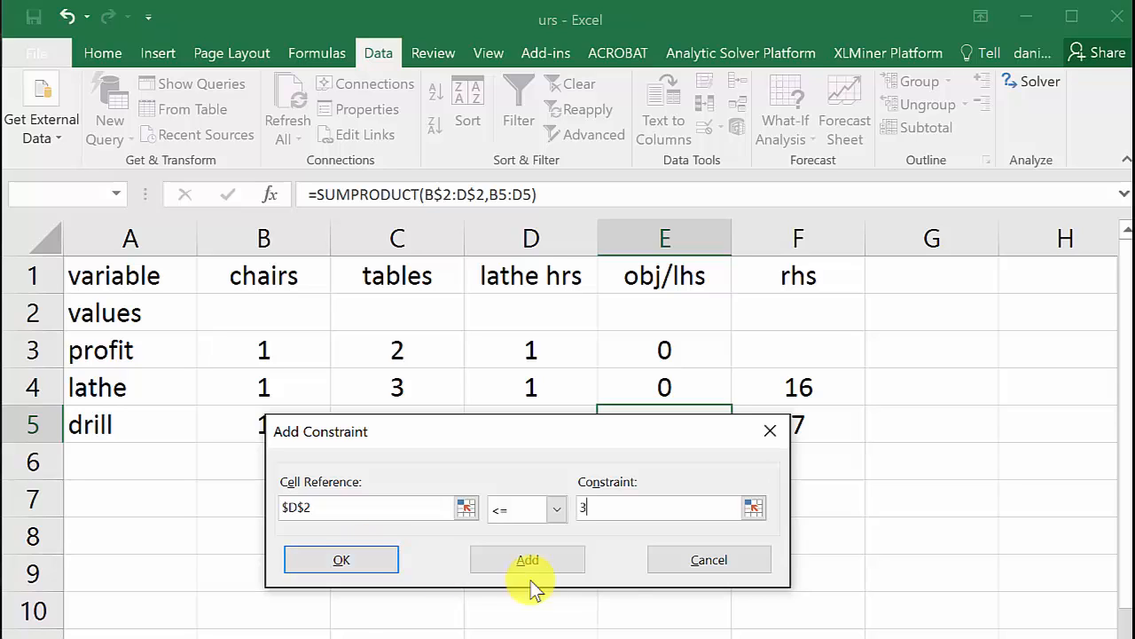
pyautogui.click(528, 561)
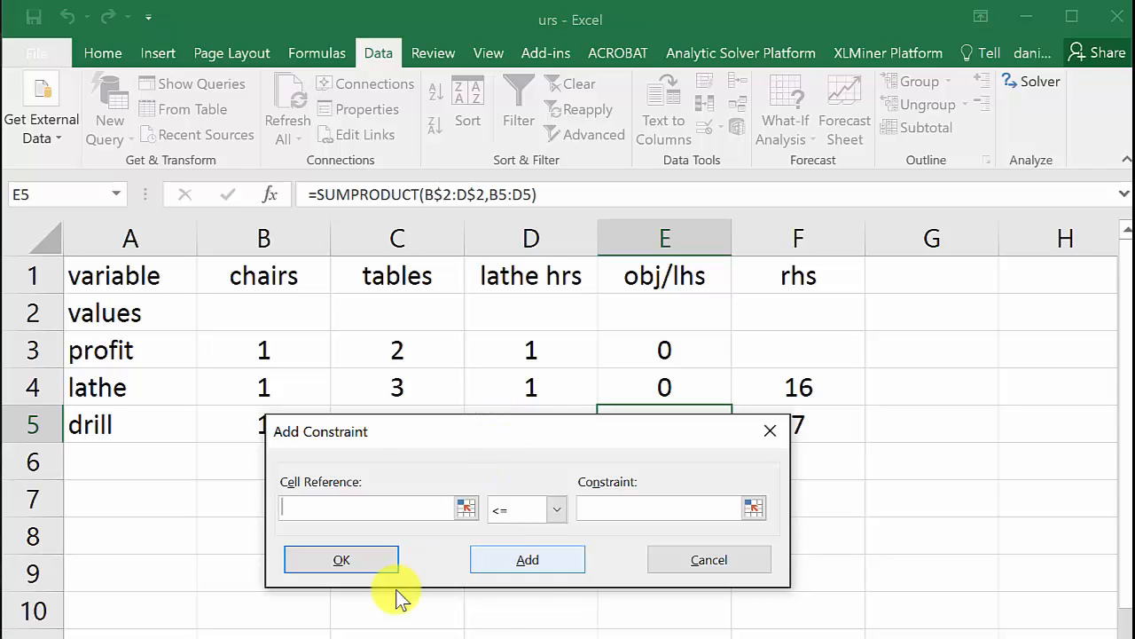
pyautogui.click(355, 562)
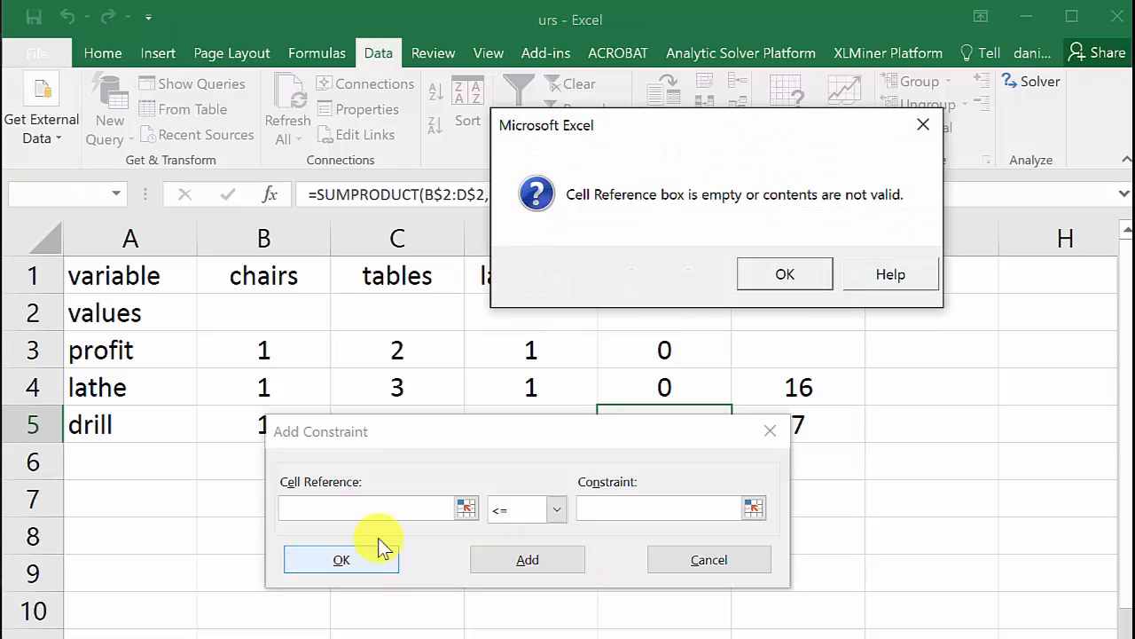
pyautogui.click(783, 275)
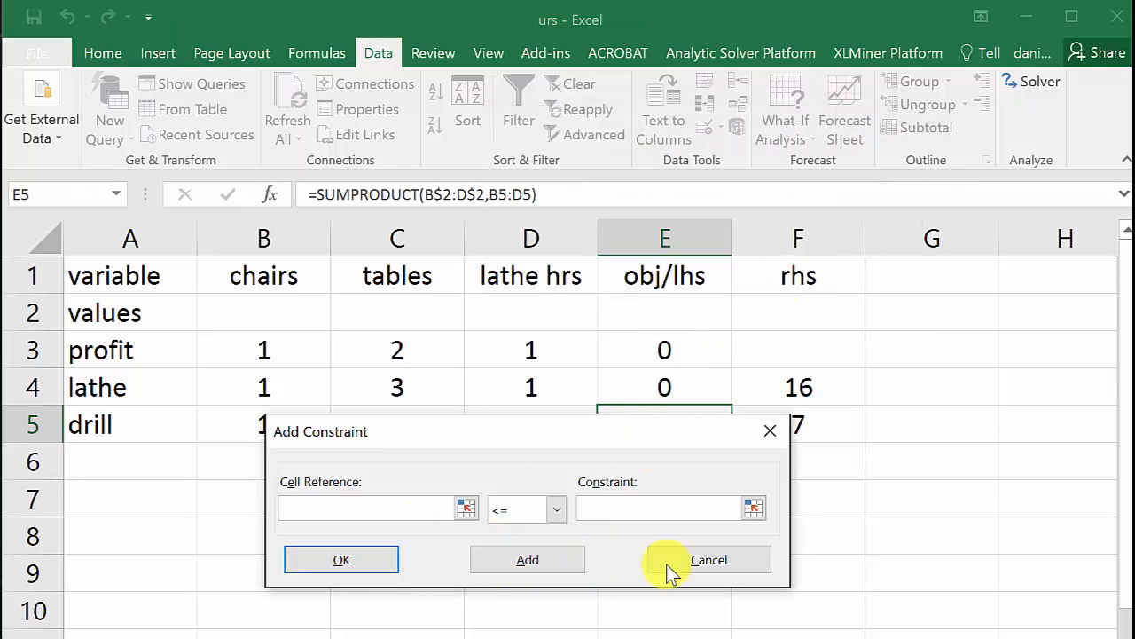
pyautogui.click(702, 560)
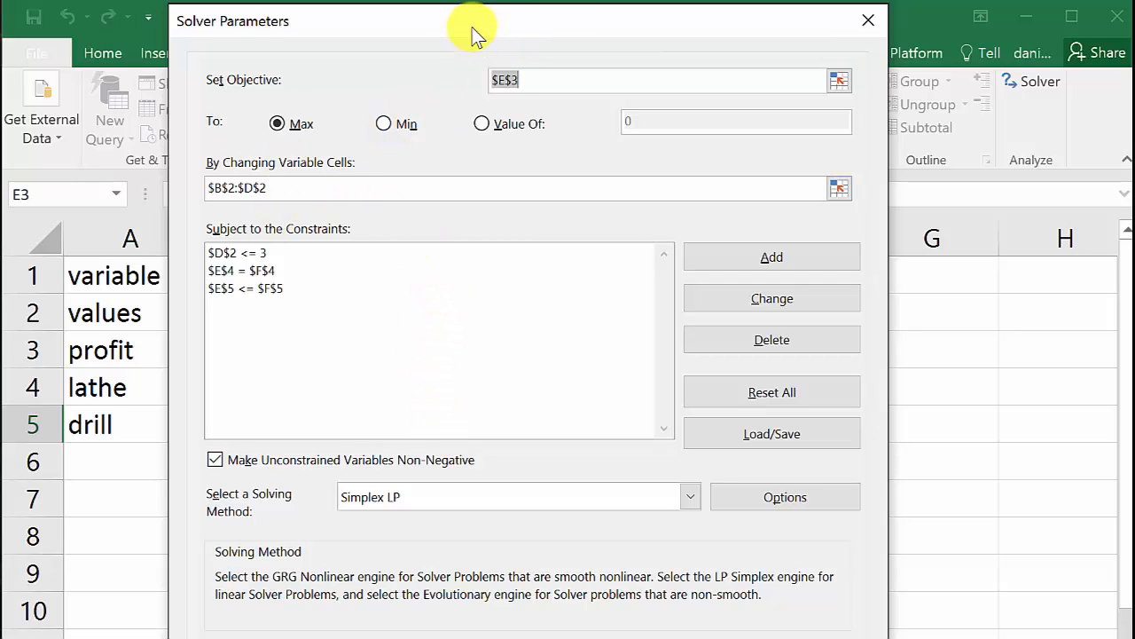
# - Turn off making unconstrained variables non-negative and add a constraint requiring B2:C2 >= 0 for chairs and tables
pyautogui.moveTo(461, 25); pyautogui.dragTo(555, 23)
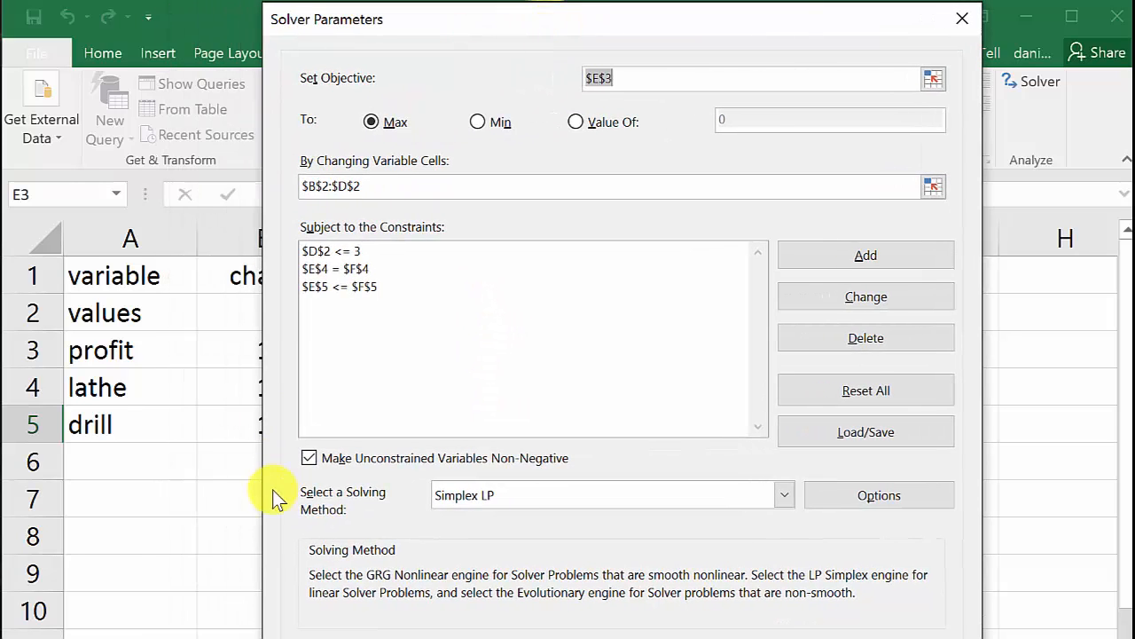
pyautogui.click(310, 459)
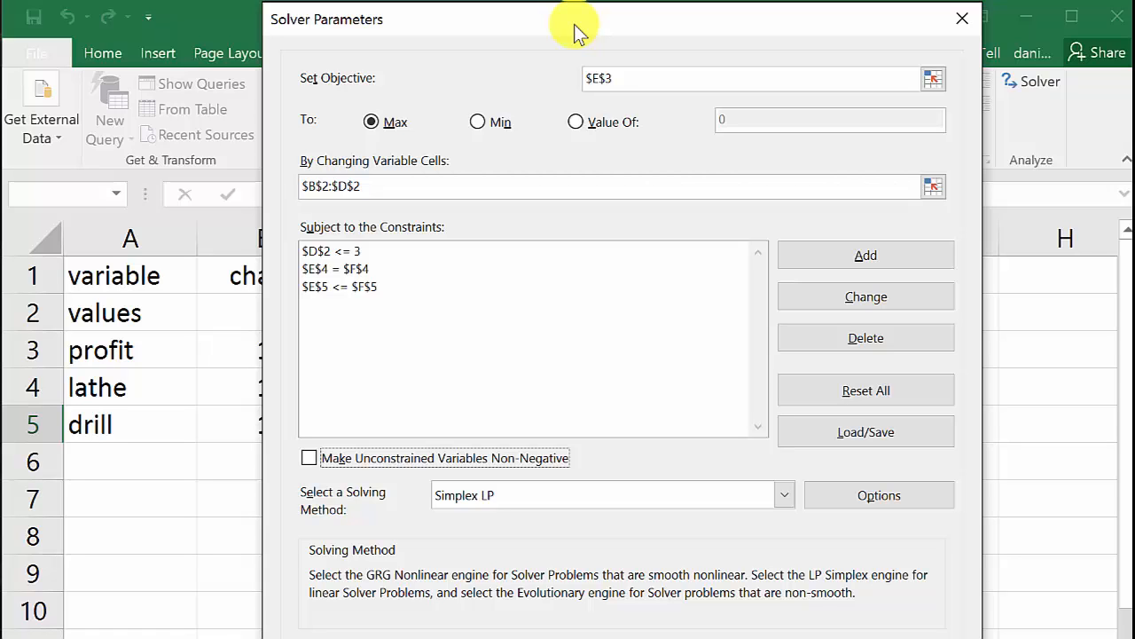
pyautogui.moveTo(574, 24); pyautogui.dragTo(746, 44)
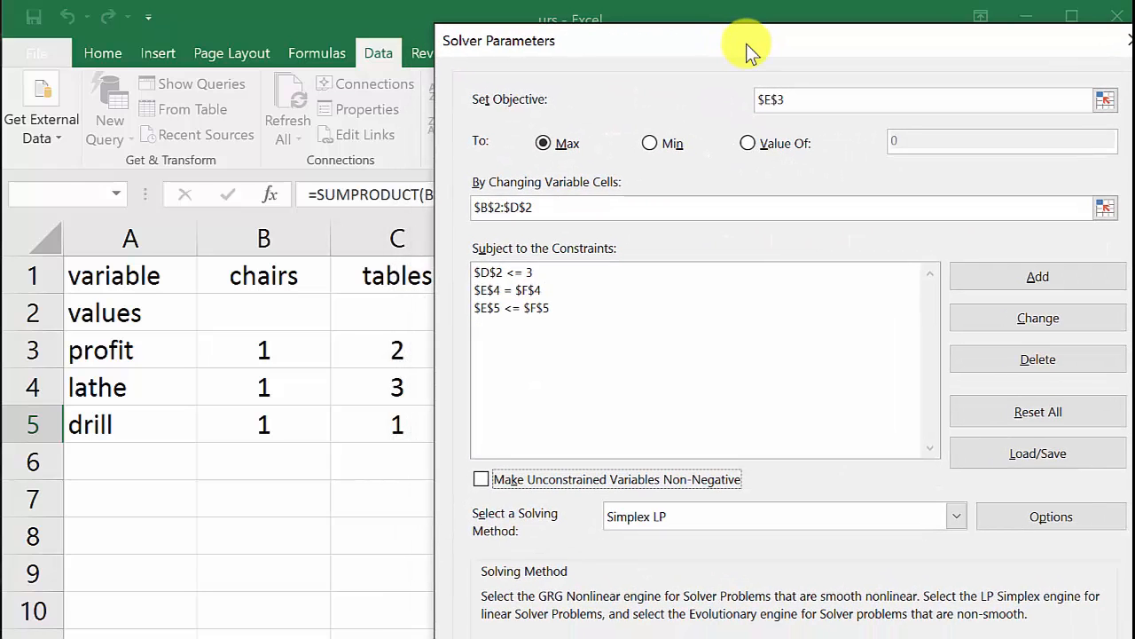
pyautogui.click(1016, 276)
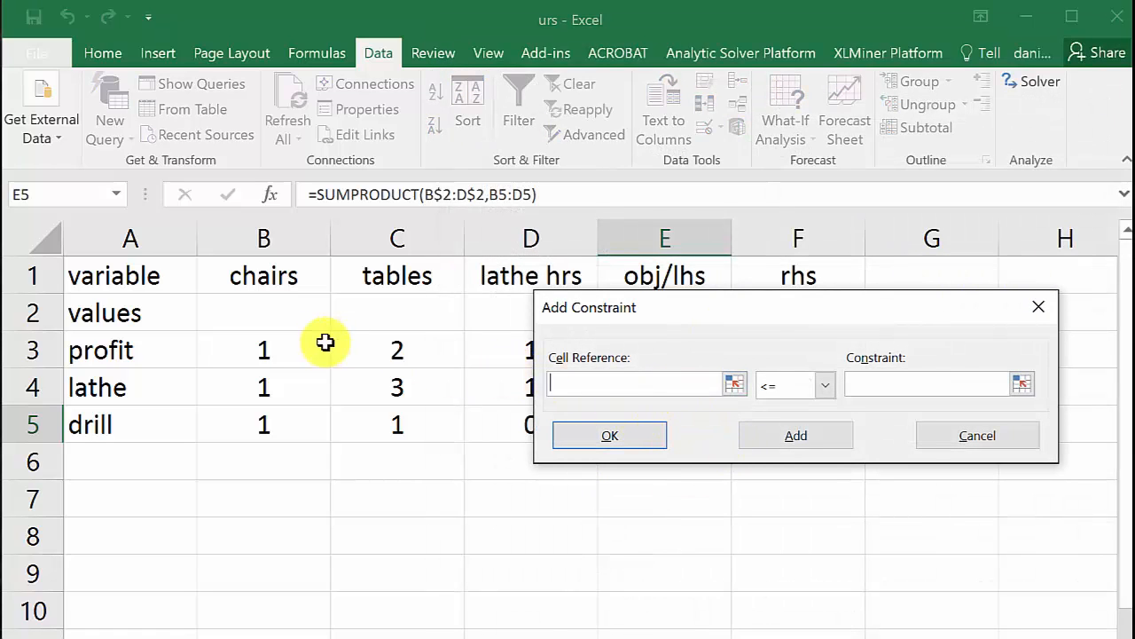
pyautogui.moveTo(259, 313); pyautogui.dragTo(452, 301)
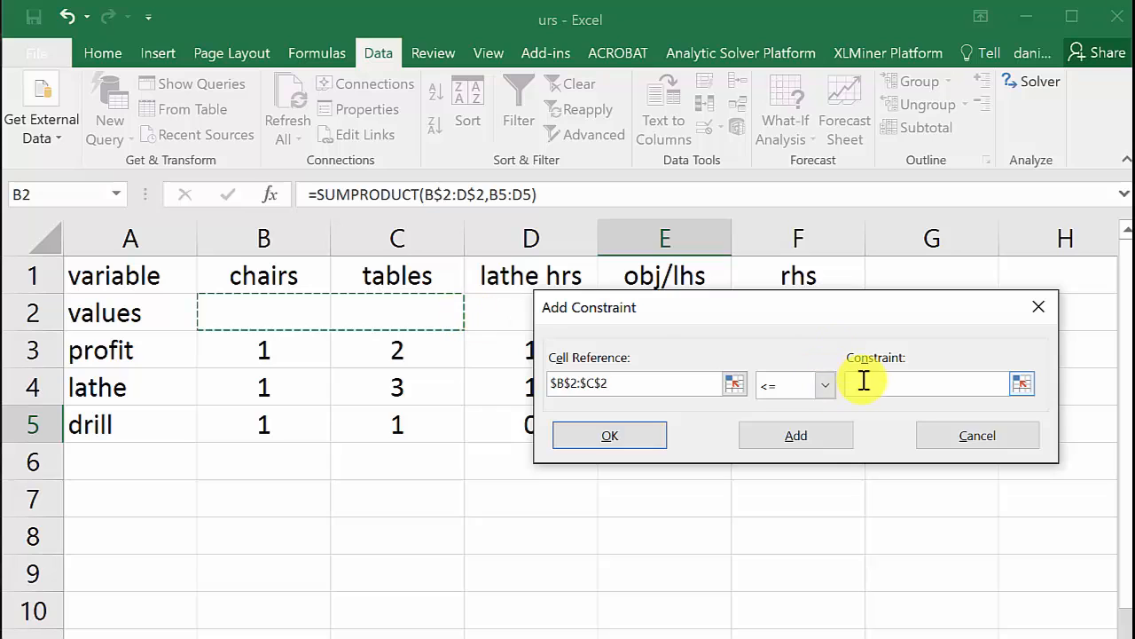
pyautogui.click(827, 384)
pyautogui.click(772, 446)
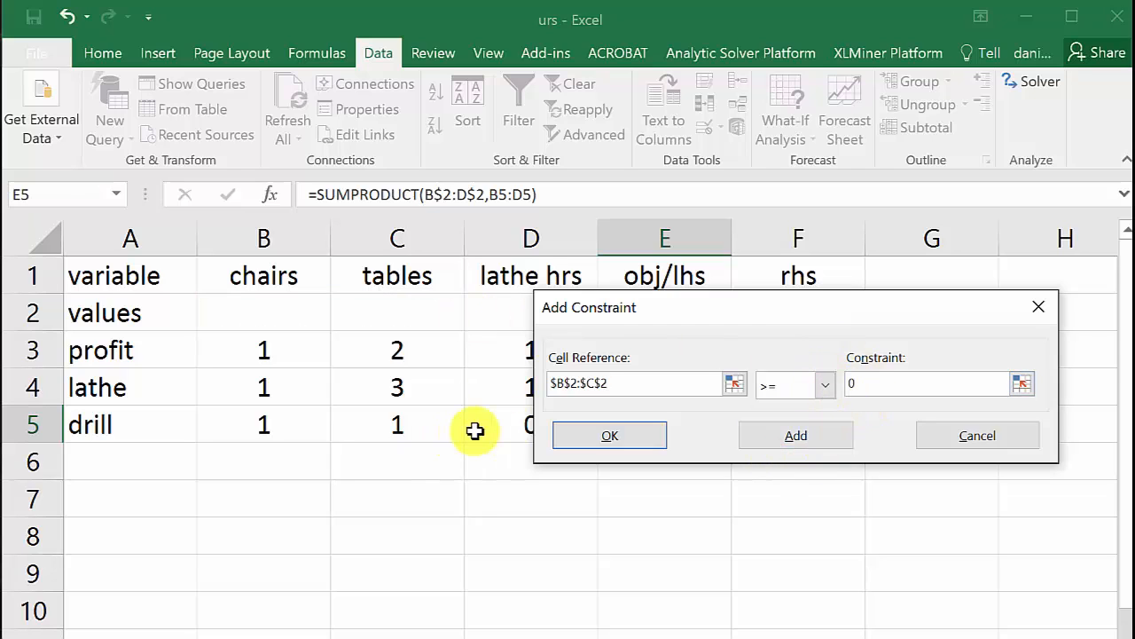
pyautogui.click(591, 437)
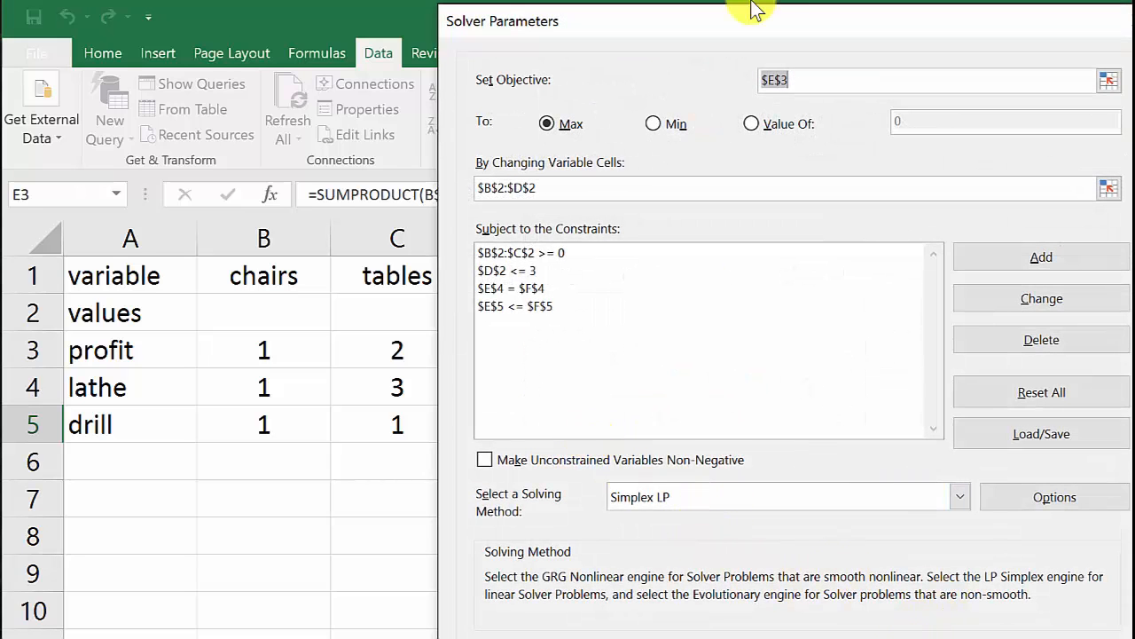
# - Solve the model with Simplex LP and keep the Solver solution in the sheet
pyautogui.moveTo(670, 23); pyautogui.dragTo(649, 0)
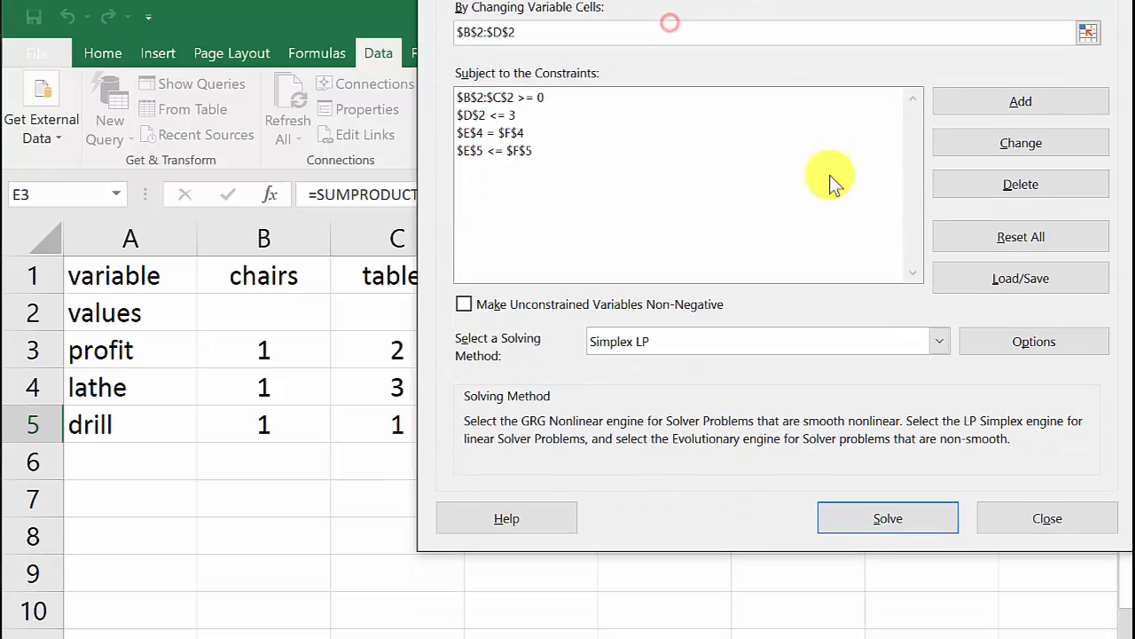
pyautogui.click(878, 519)
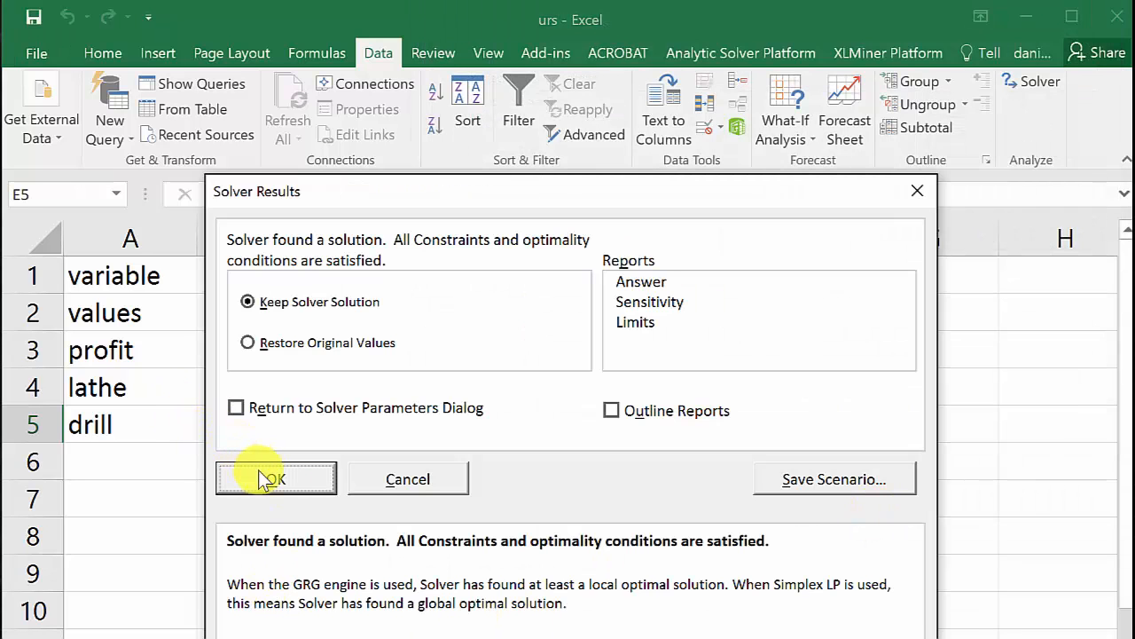
pyautogui.click(290, 485)
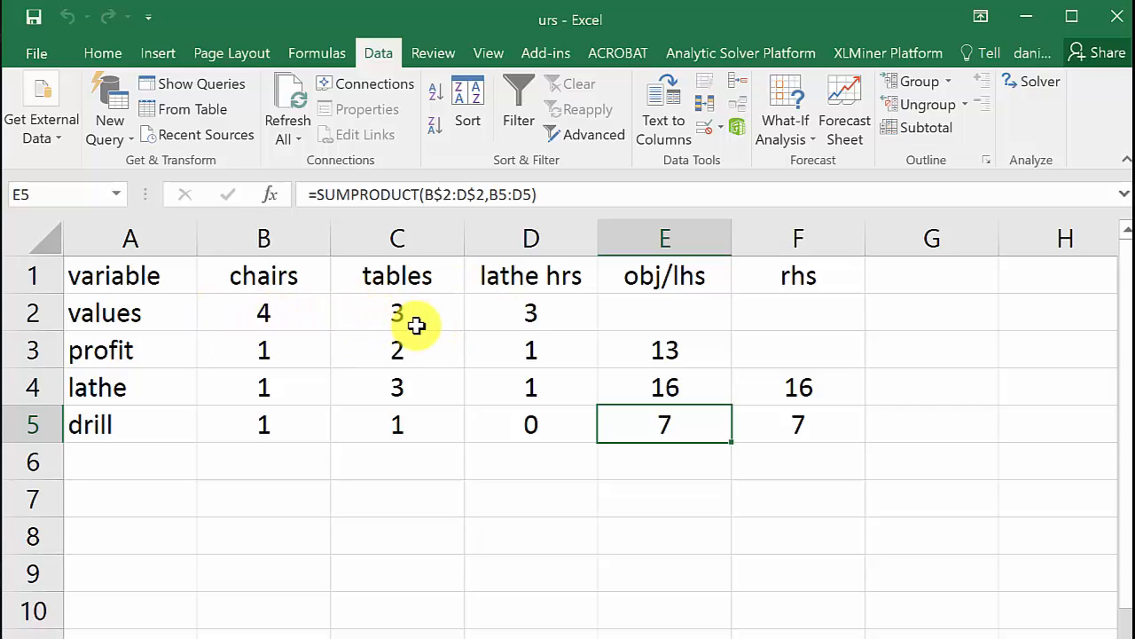
# - Change the profit coefficient for lathe hrs in cell D3 to 0.1
pyautogui.click(530, 353)
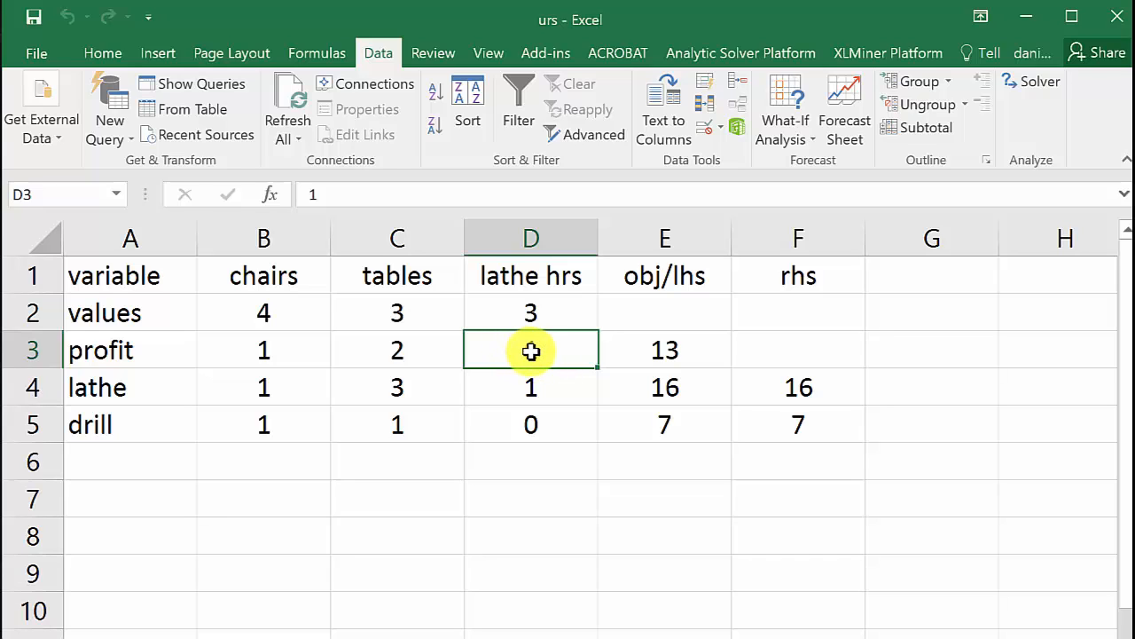
pyautogui.doubleClick(531, 353)
pyautogui.click(499, 358)
pyautogui.write('0,')
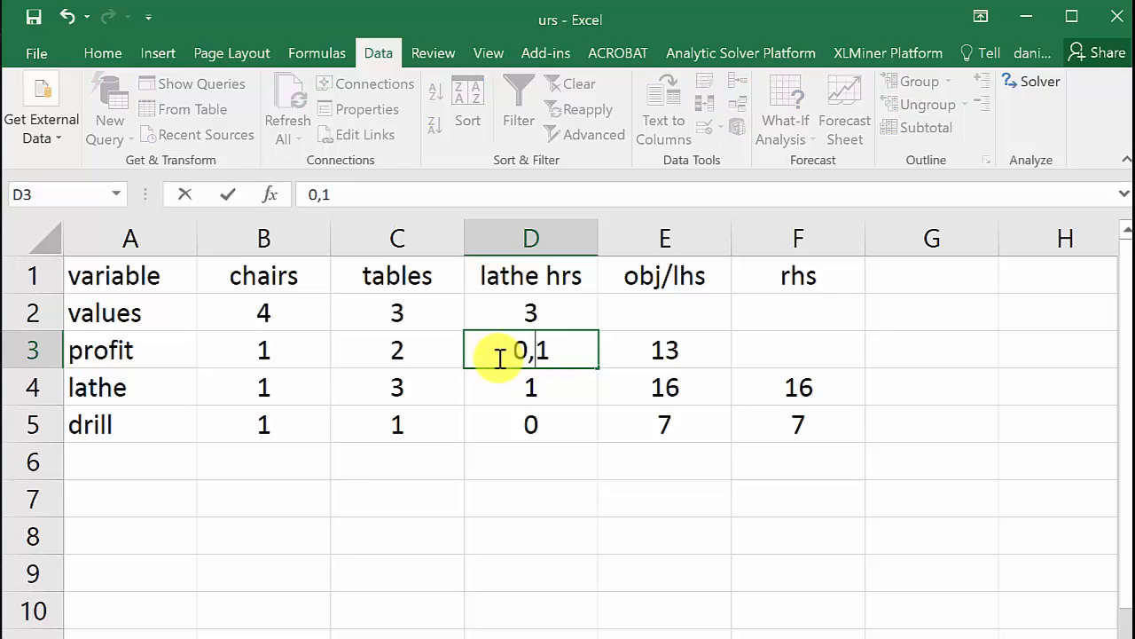
pyautogui.write('.')
pyautogui.click(605, 416)
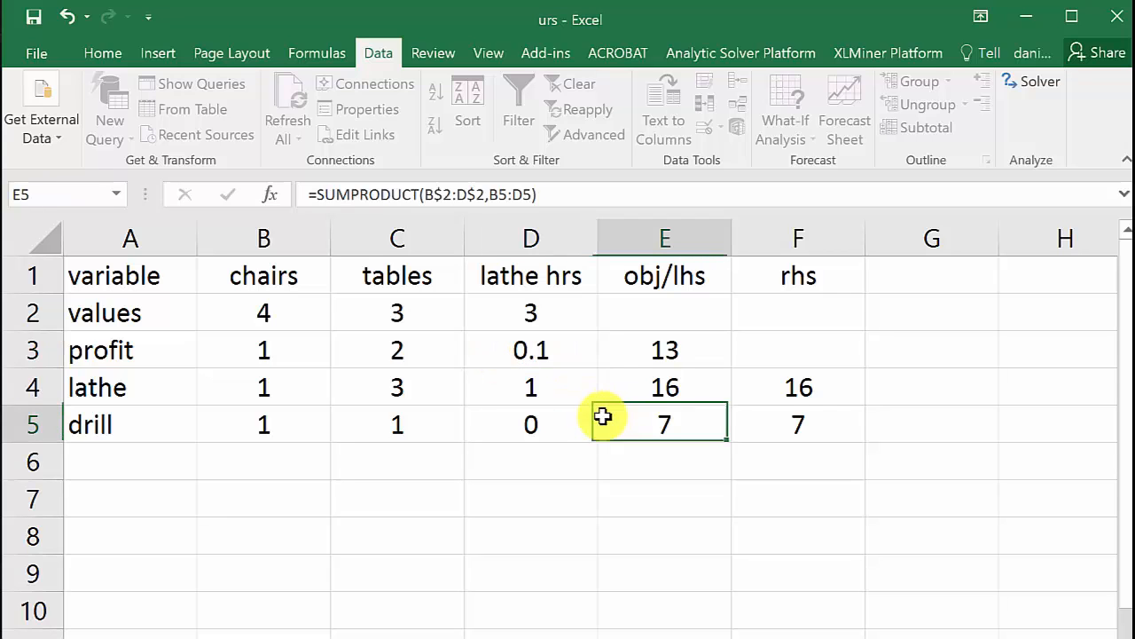
# - Rerun Solver on the model with the revised lathe hrs profit coefficient and keep its solution
pyautogui.click(531, 357)
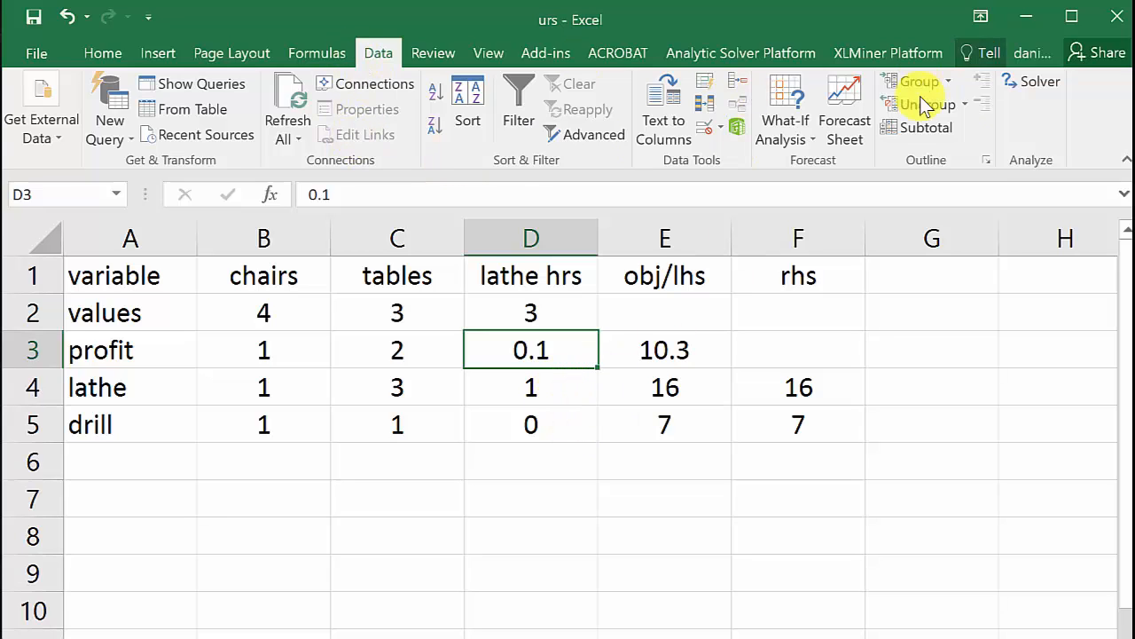
pyautogui.click(1029, 82)
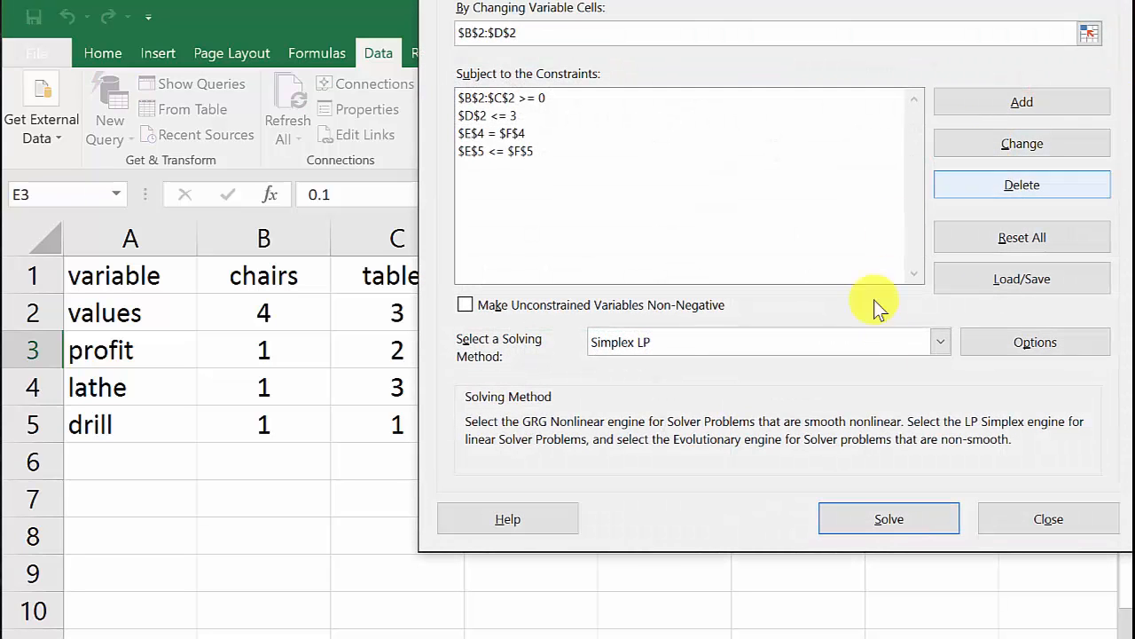
pyautogui.click(865, 523)
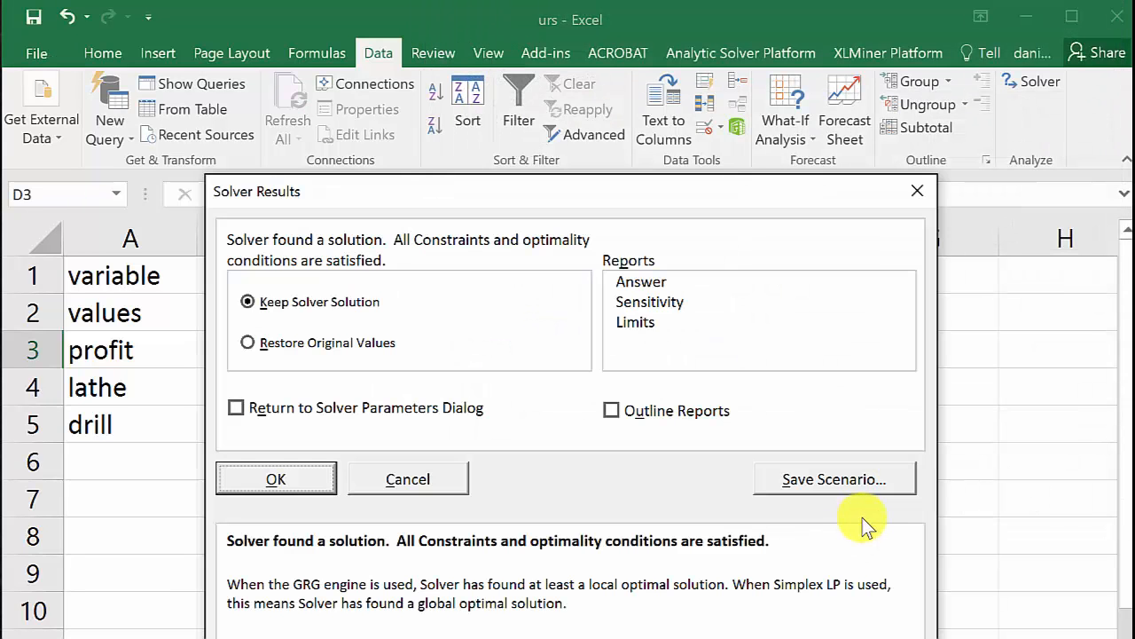
pyautogui.click(290, 472)
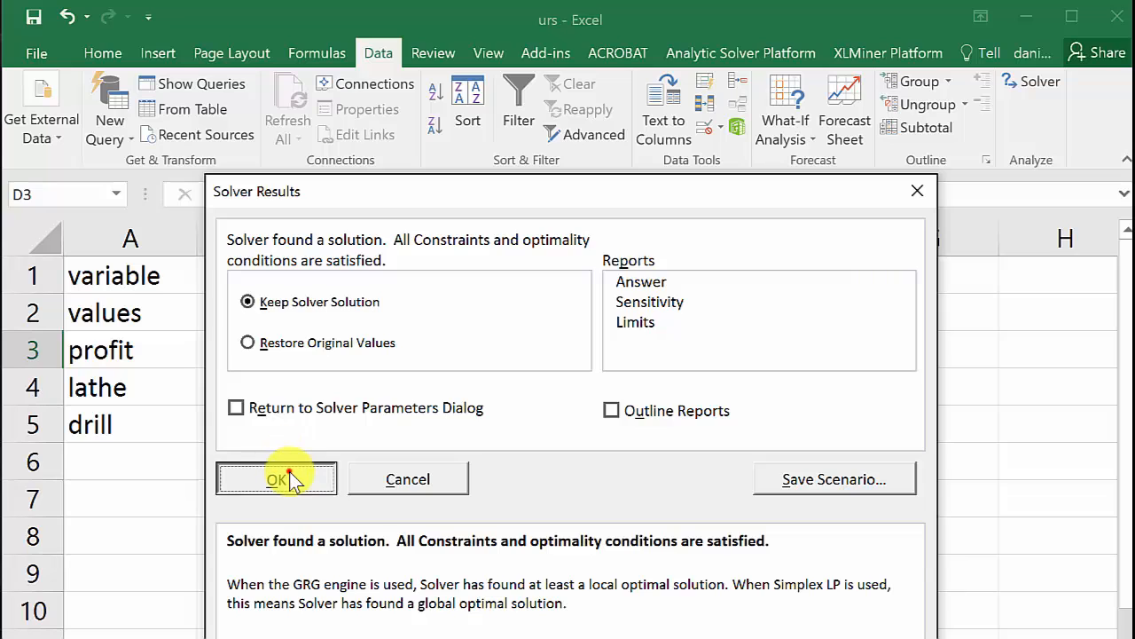